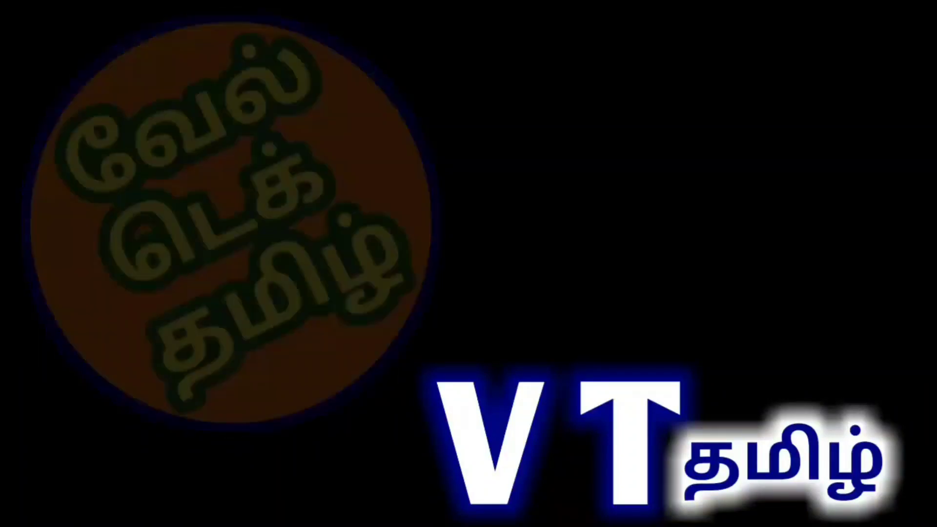
Extract office2016pro+64bit.ISO into the MS office 2016 folder with WinRAR's Extract Here.
{"action": "left_click", "coordinate": [231, 166]}
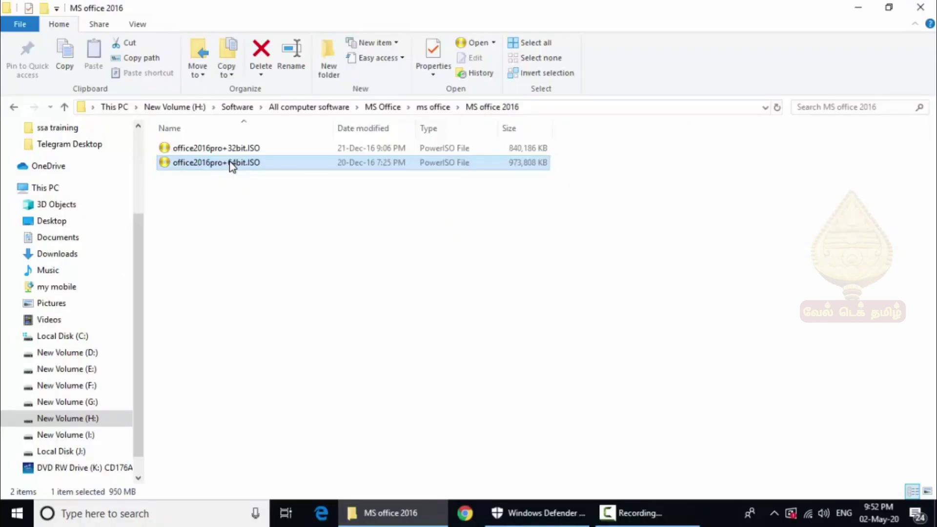
{"action": "right_click", "coordinate": [233, 166]}
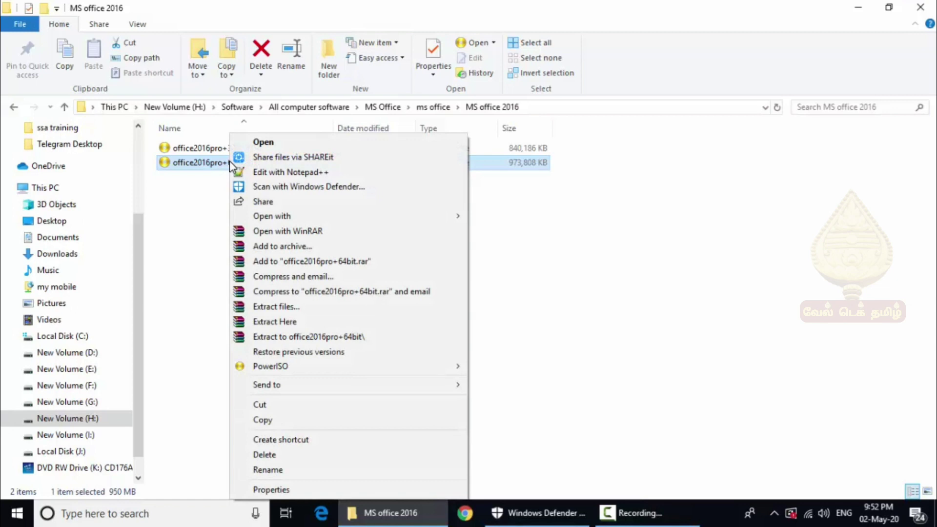
{"action": "left_click", "coordinate": [328, 322]}
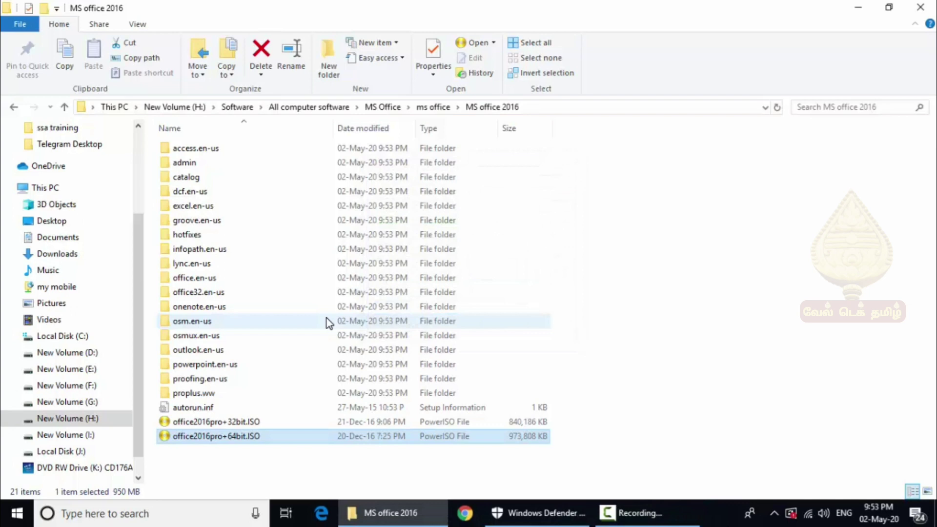
{"action": "mouse_move", "coordinate": [328, 322]}
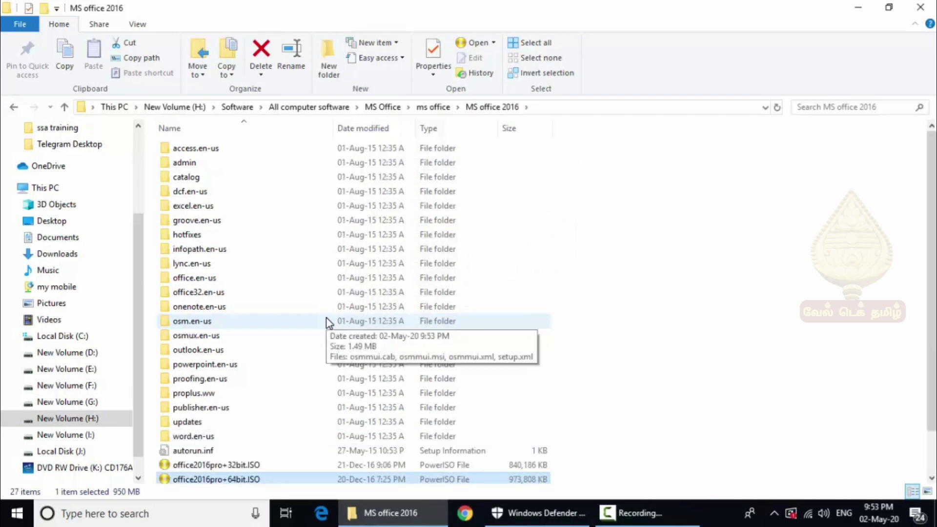
Scroll down the extracted files to reach setup.exe for the Office installer.
{"action": "scroll", "coordinate": [192, 478], "scroll_direction": "down", "scroll_amount": 2}
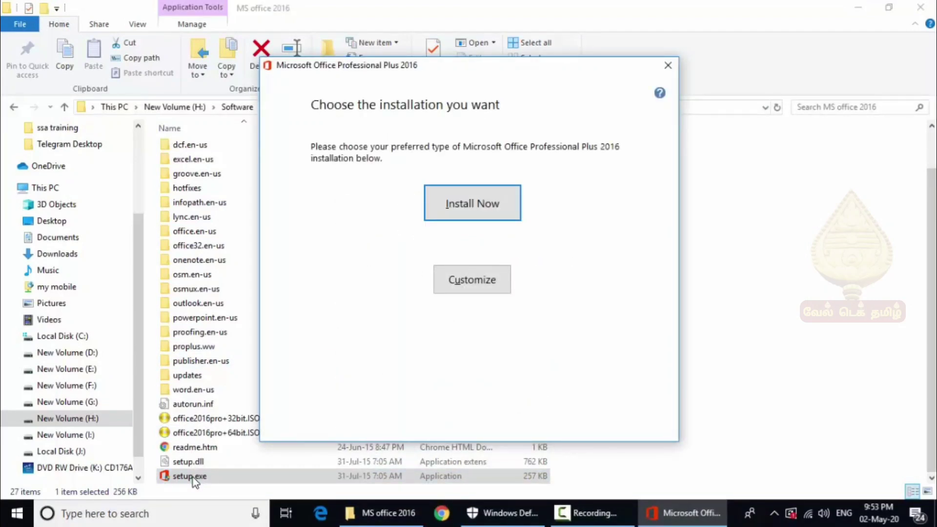
{"action": "key", "text": "Tab"}
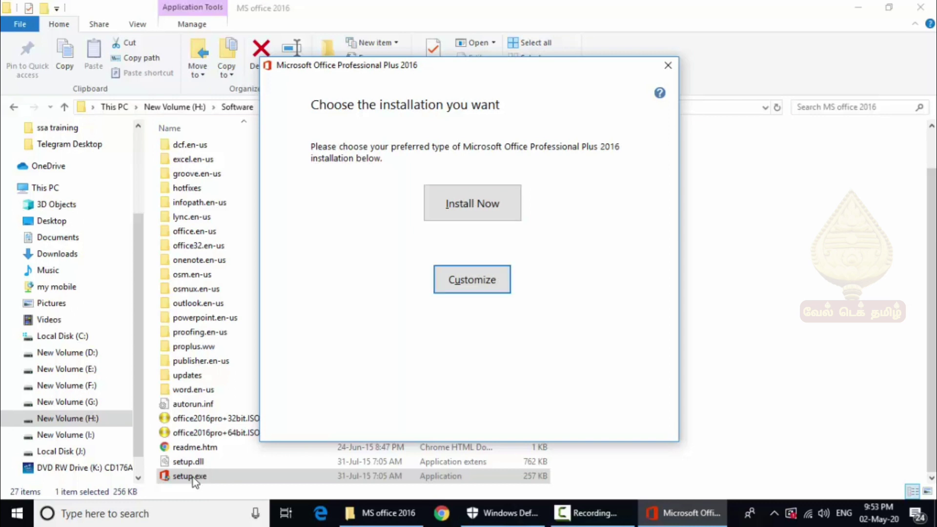
{"action": "key", "text": "Tab"}
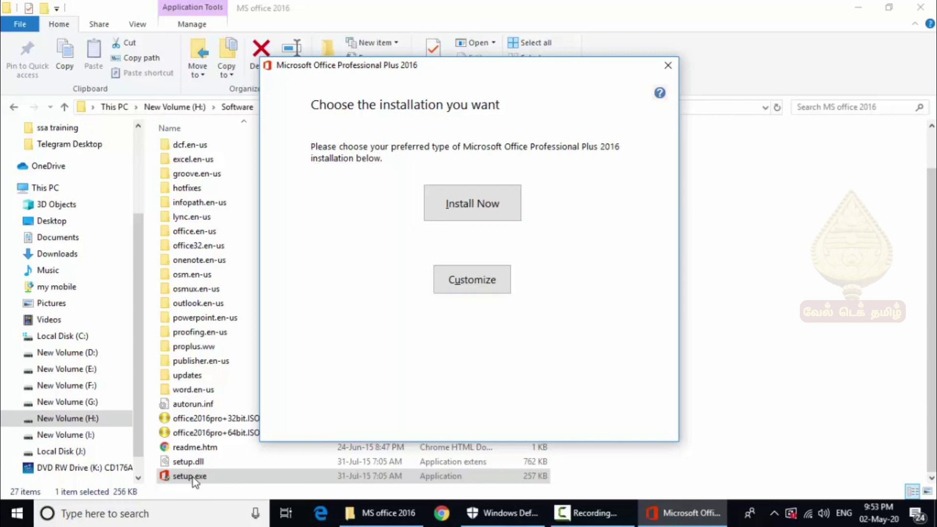
{"action": "key", "text": "Tab"}
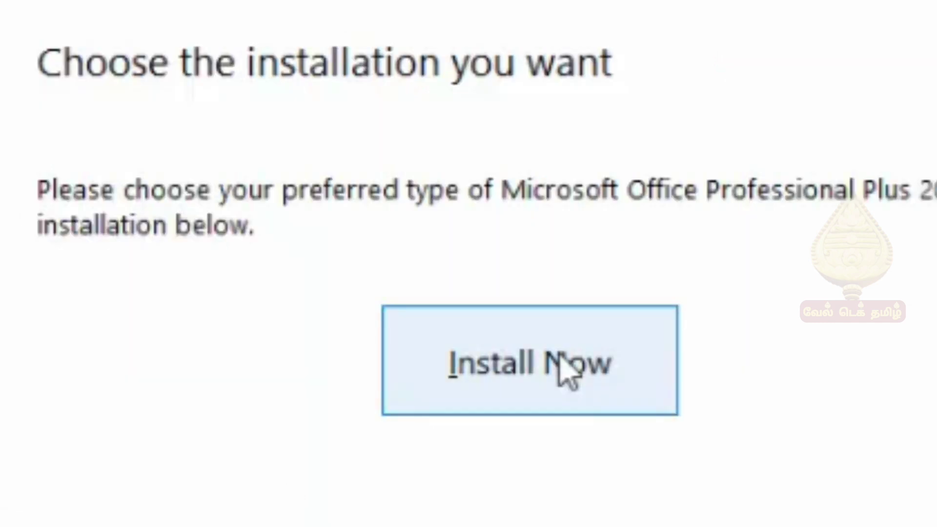
Install Office Professional Plus 2016 with Install Now, then close the finished Setup window.
{"action": "left_click", "coordinate": [560, 359]}
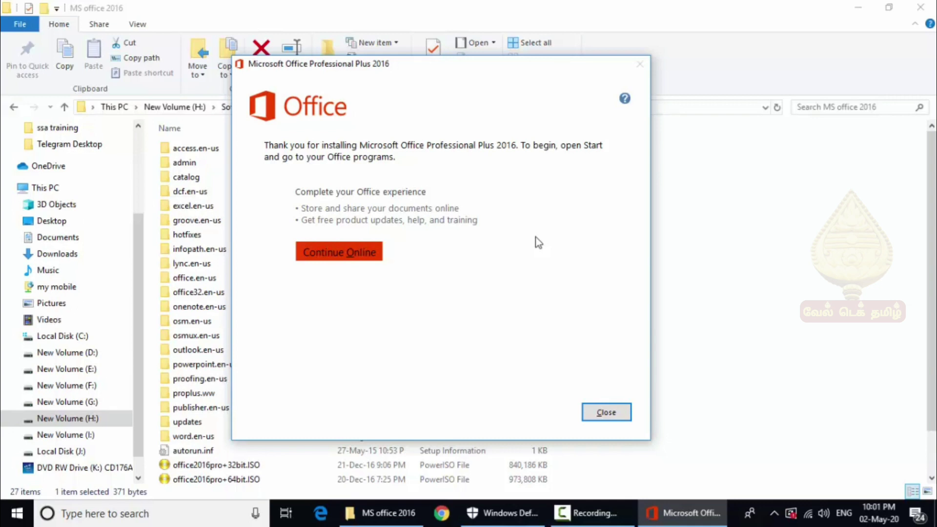
{"action": "left_click", "coordinate": [617, 415]}
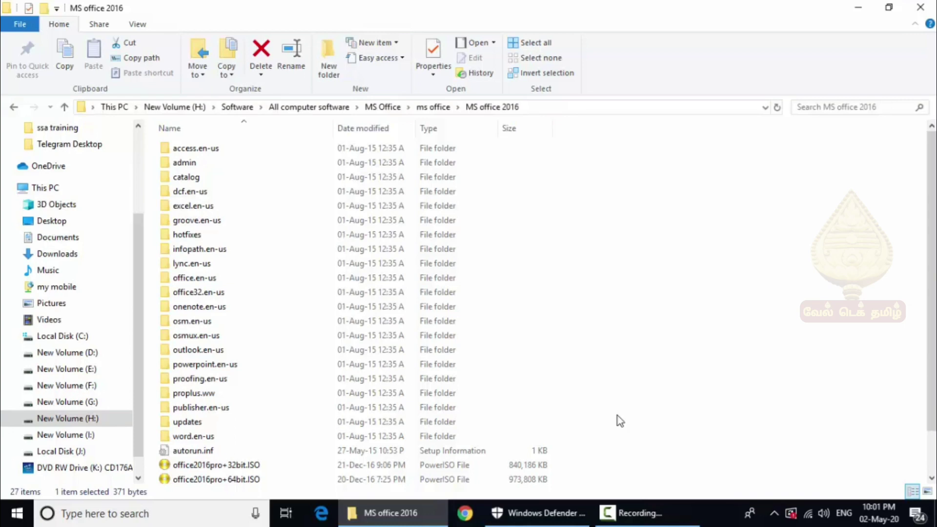
{"action": "left_click", "coordinate": [145, 516]}
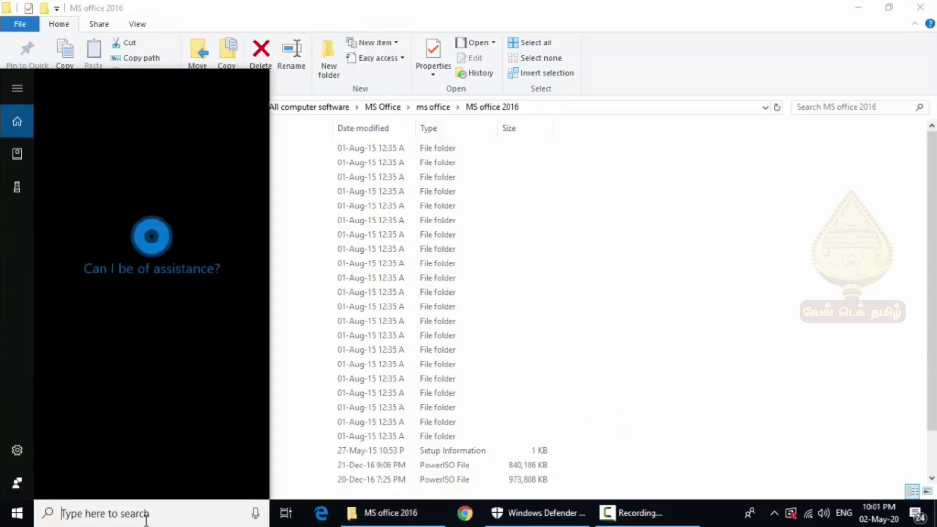
Search for "word" so Word 2016 appears as the best match.
{"action": "type", "text": "word"}
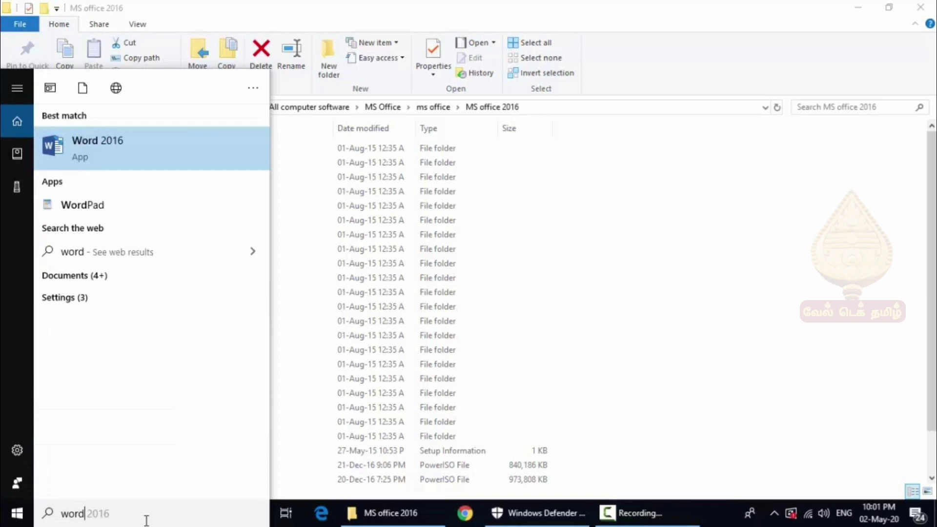
Launch Word 2016 from the search results to reach its start screen.
{"action": "key", "text": "Return"}
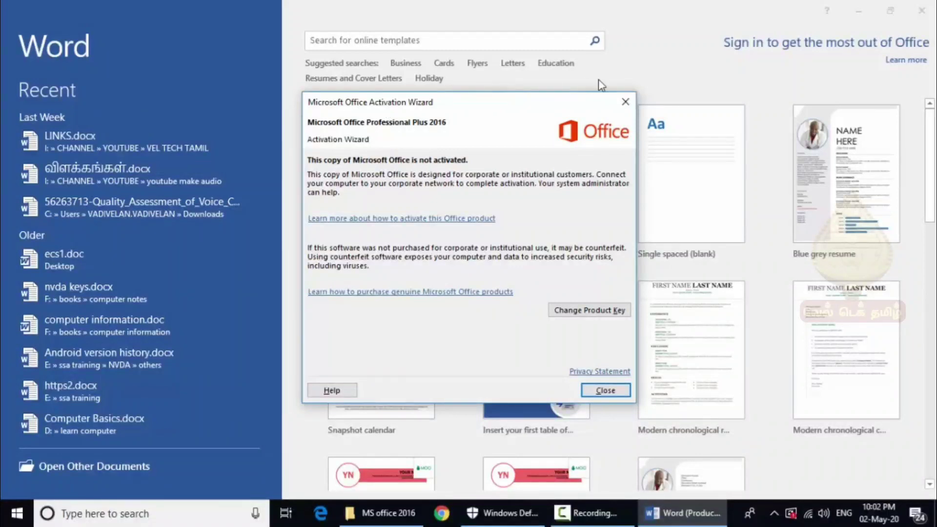
Close the Activation Wizard, choose 'Ask me later' for updates, and accept the licence terms.
{"action": "left_click", "coordinate": [623, 102]}
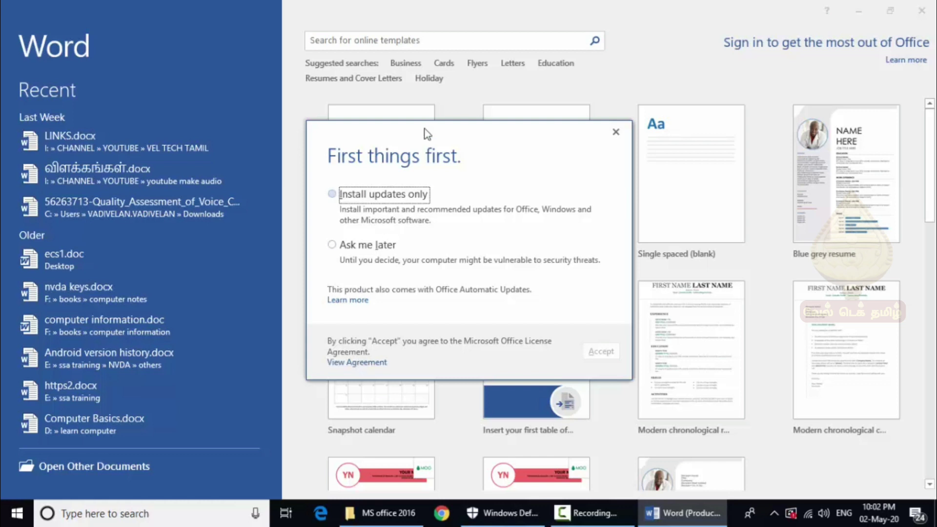
{"action": "key", "text": "Tab"}
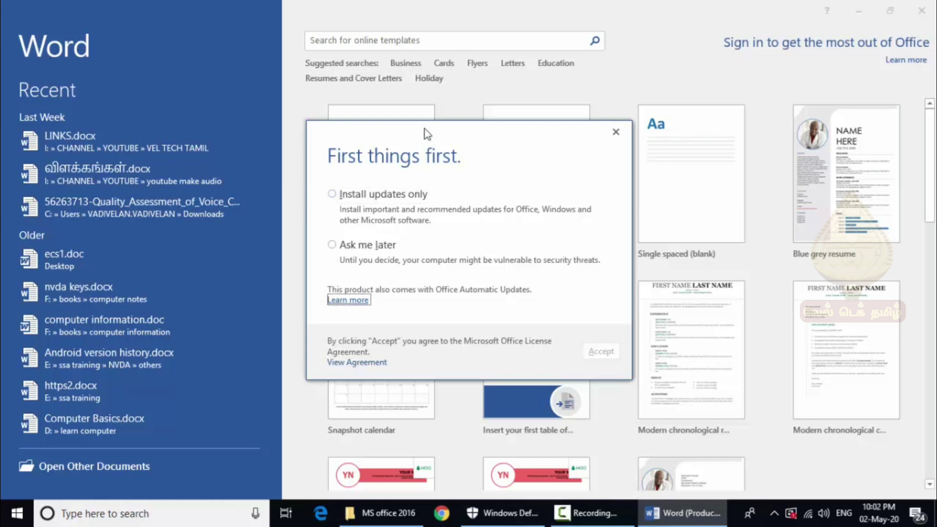
{"action": "key", "text": "Tab"}
{"action": "key", "text": "Tab"}
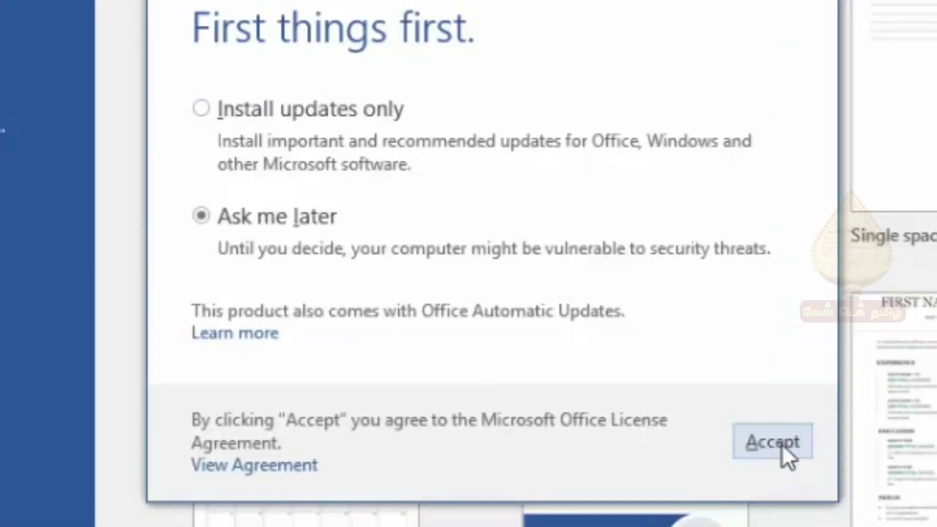
{"action": "left_click", "coordinate": [781, 444]}
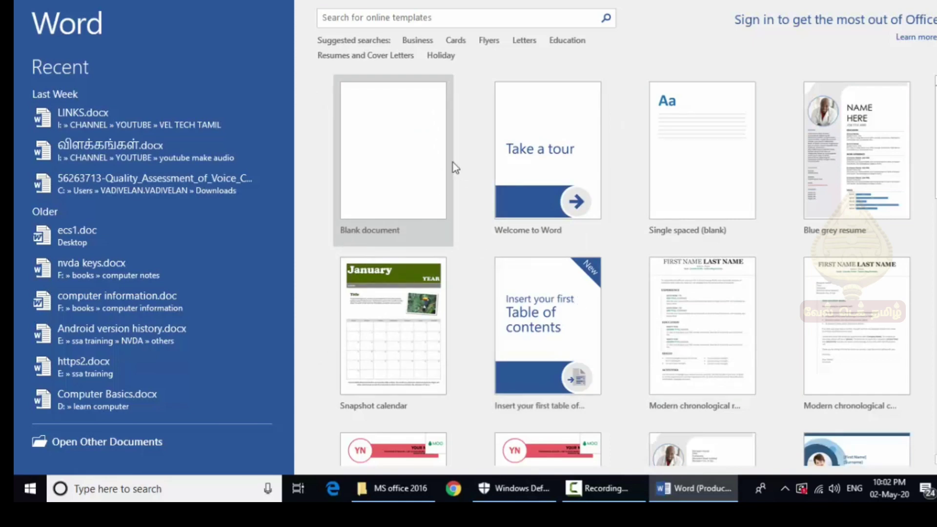
Create a blank Document1, then go to the File backstage Open page.
{"action": "left_click", "coordinate": [399, 140]}
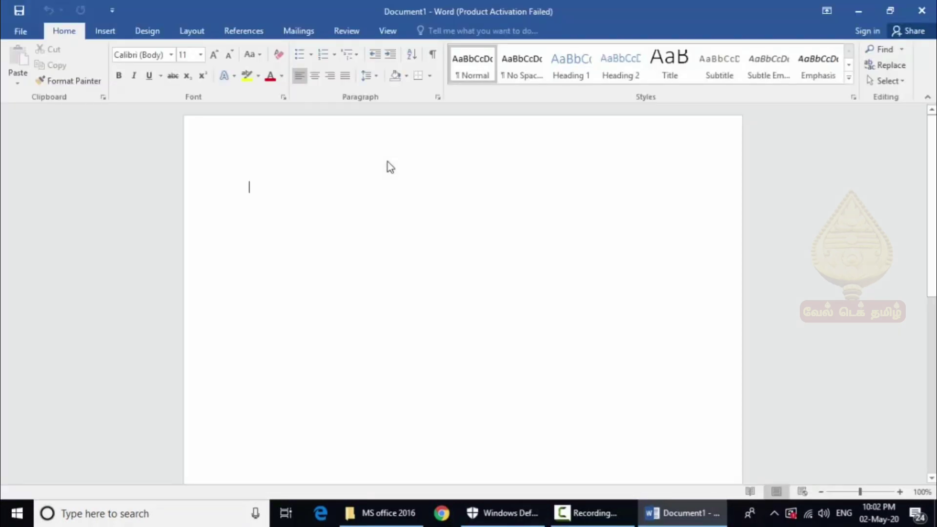
{"action": "left_click", "coordinate": [8, 31]}
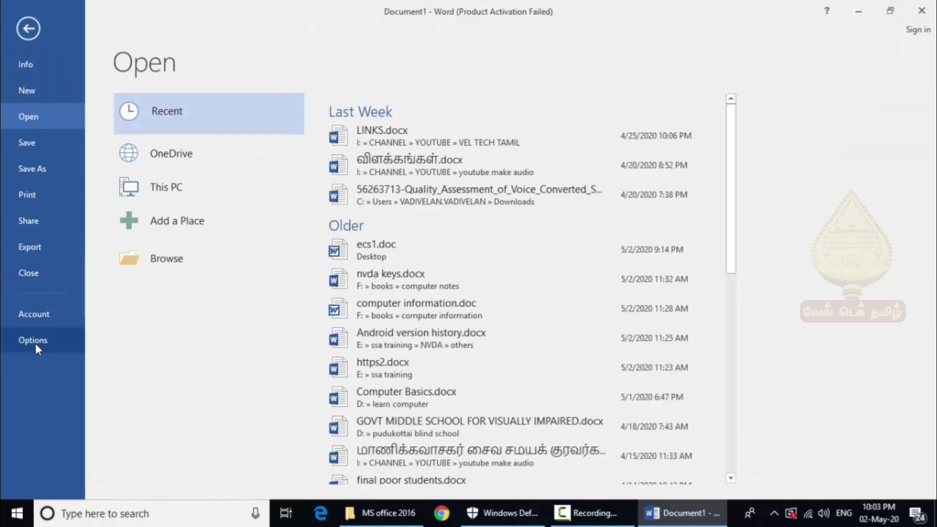
Show the Account page's product information for Office Professional Plus 2016.
{"action": "left_click", "coordinate": [33, 315]}
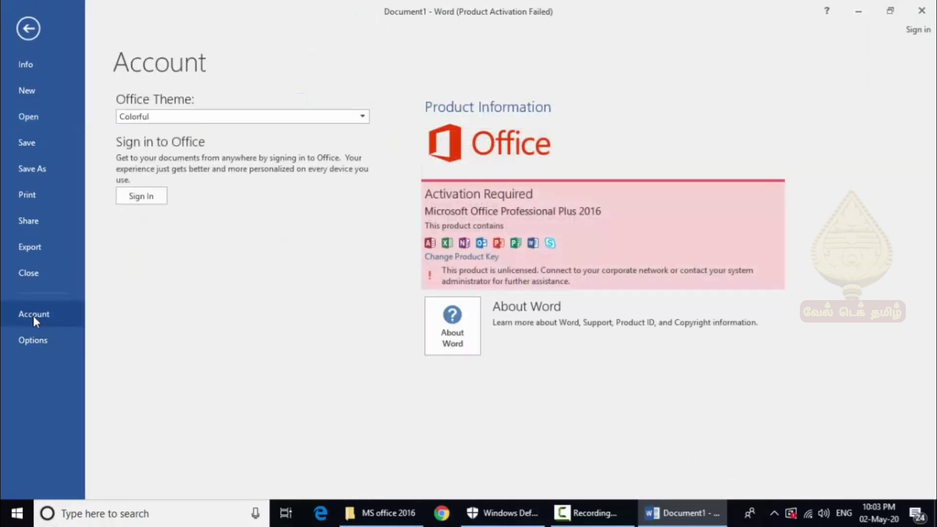